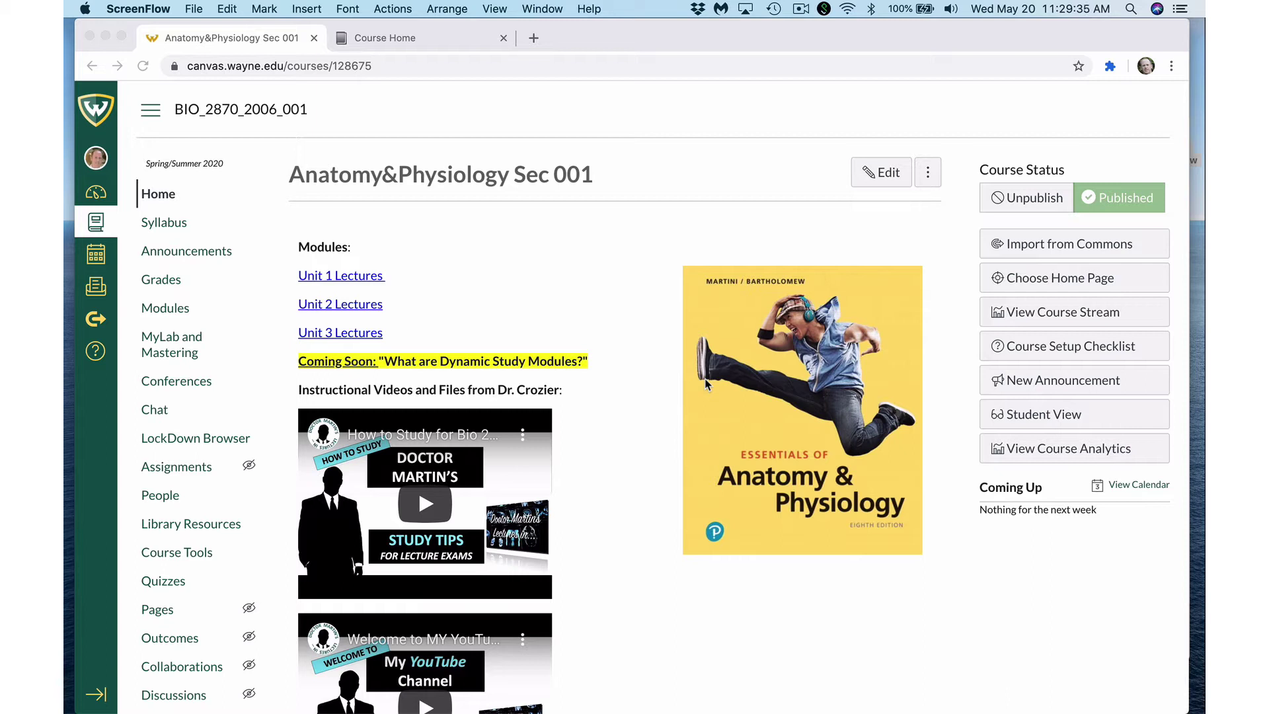
Launch Mastering A&P for Bio 2870 from Canvas's MyLab and Mastering page to reach Instructor Course Home.
left_click(170, 342)
left_click(170, 343)
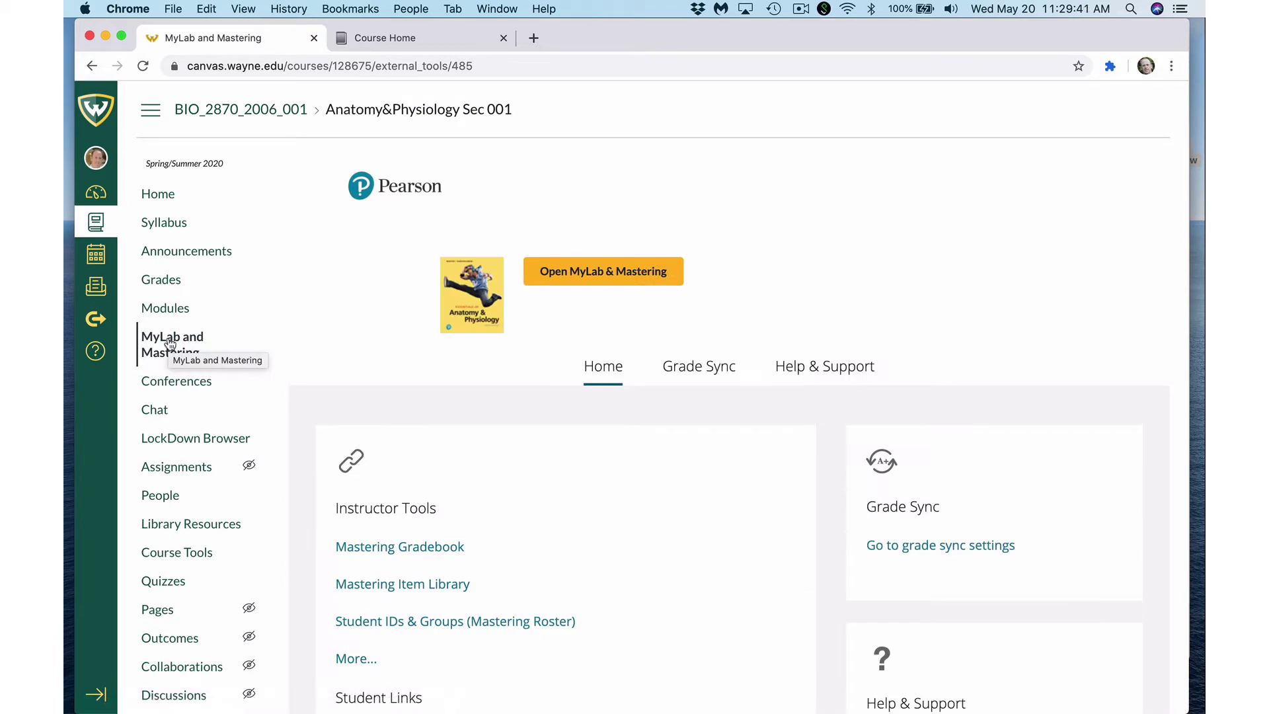
left_click(605, 273)
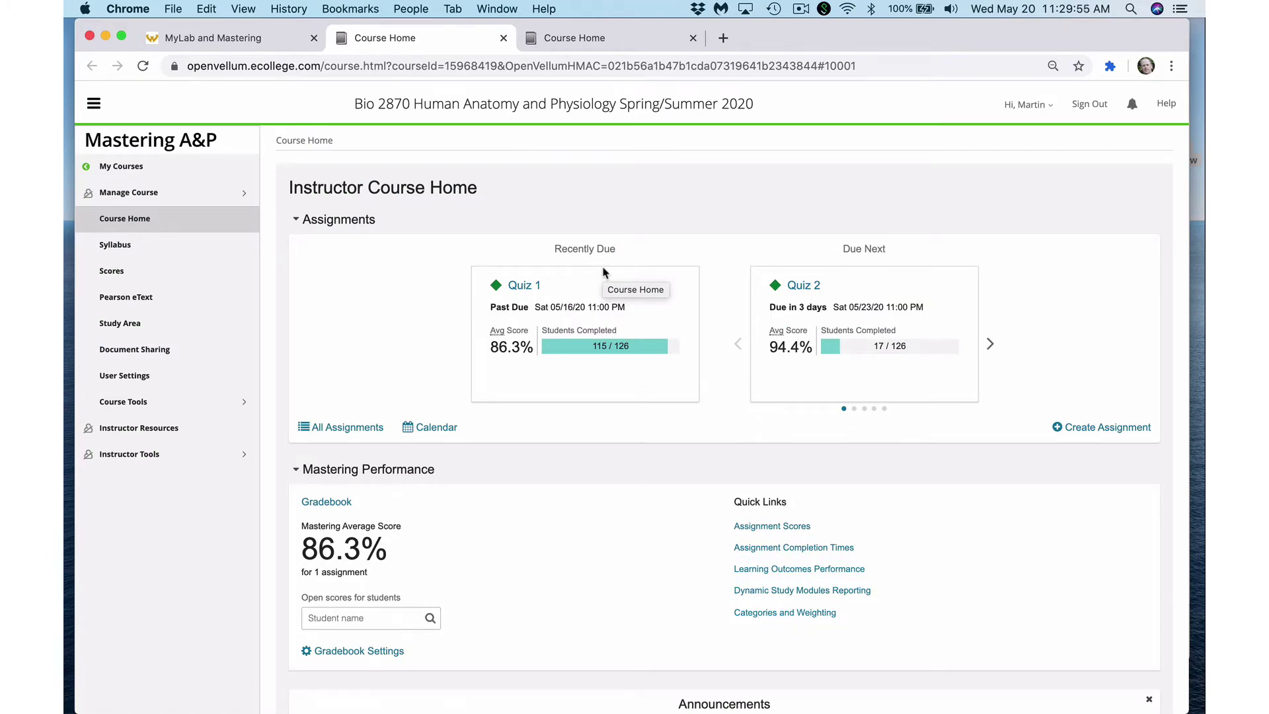
key("ctrl+Up")
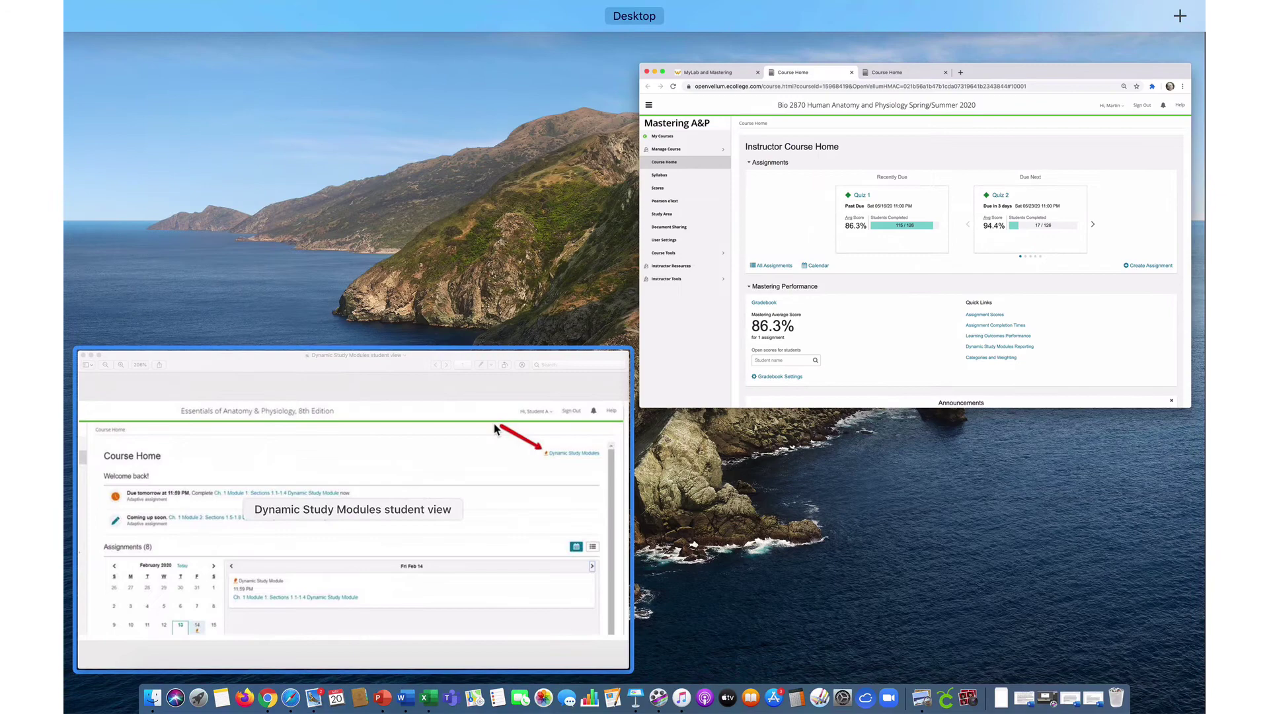
left_click(491, 432)
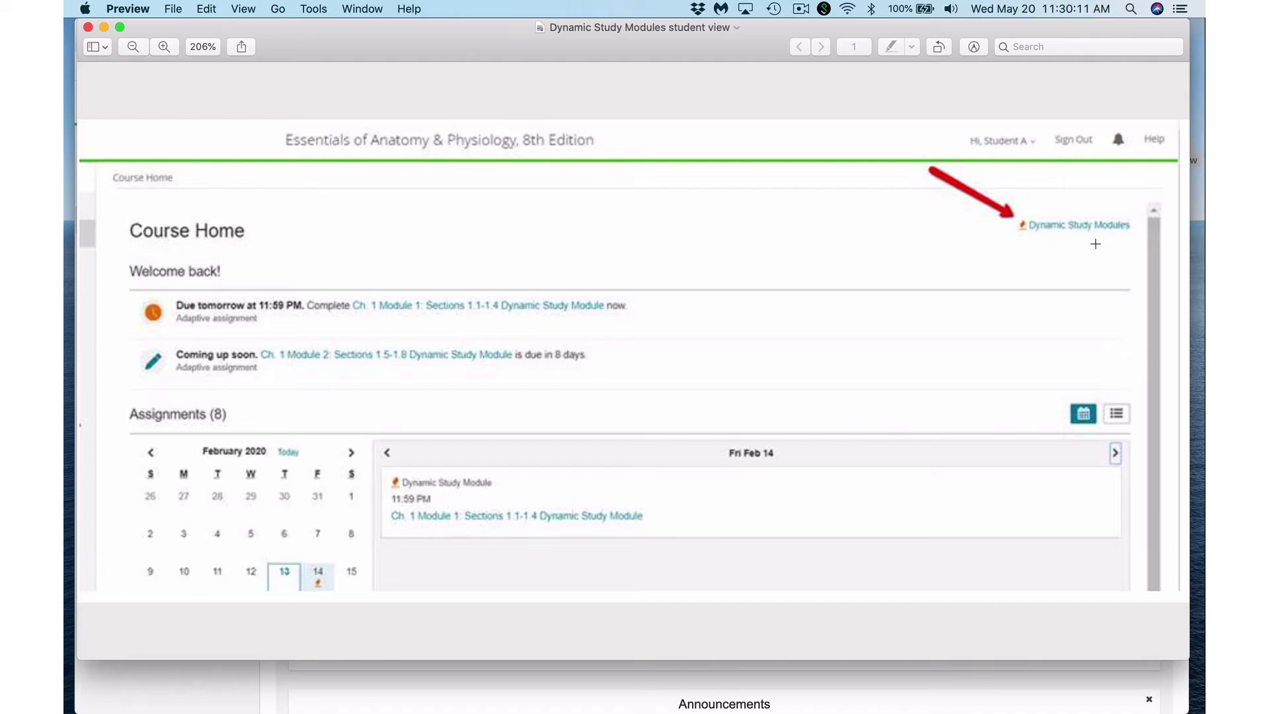
key("ctrl+Up")
From Enrich Your Course, launch Dynamic Study Modules to list the Gap Finder modules.
left_click(926, 317)
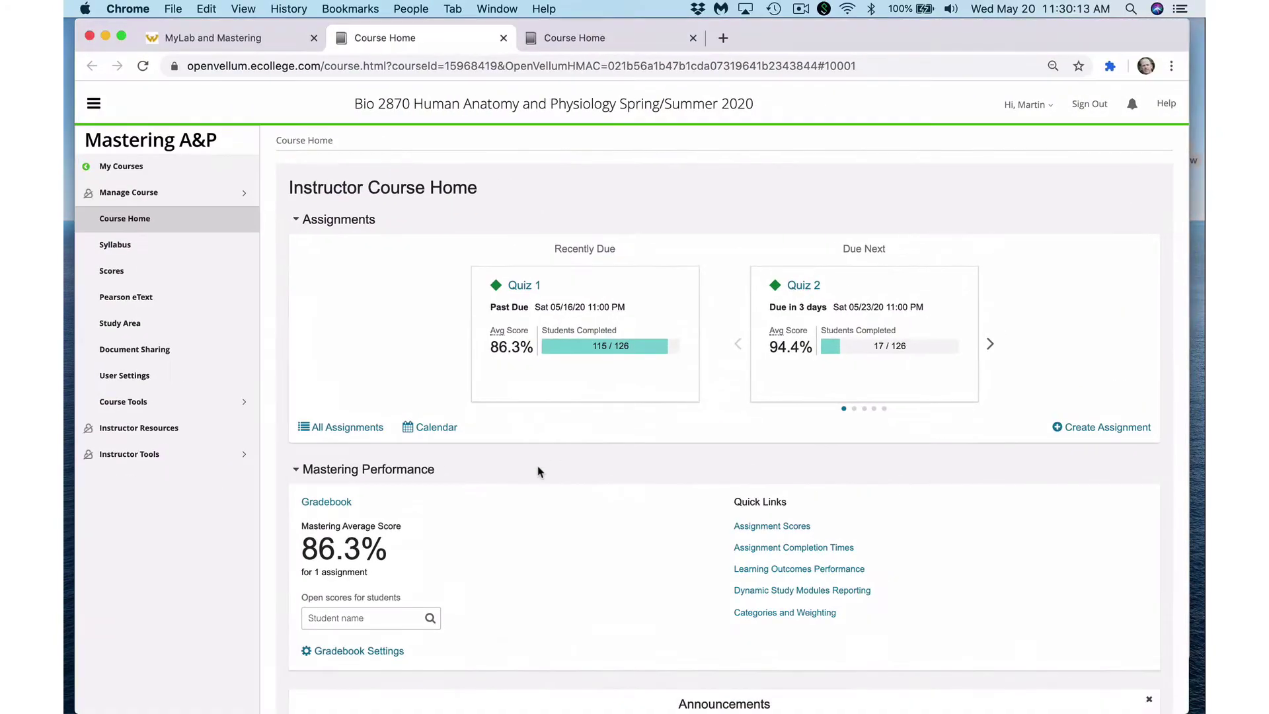
scroll(539, 472, "down", 4)
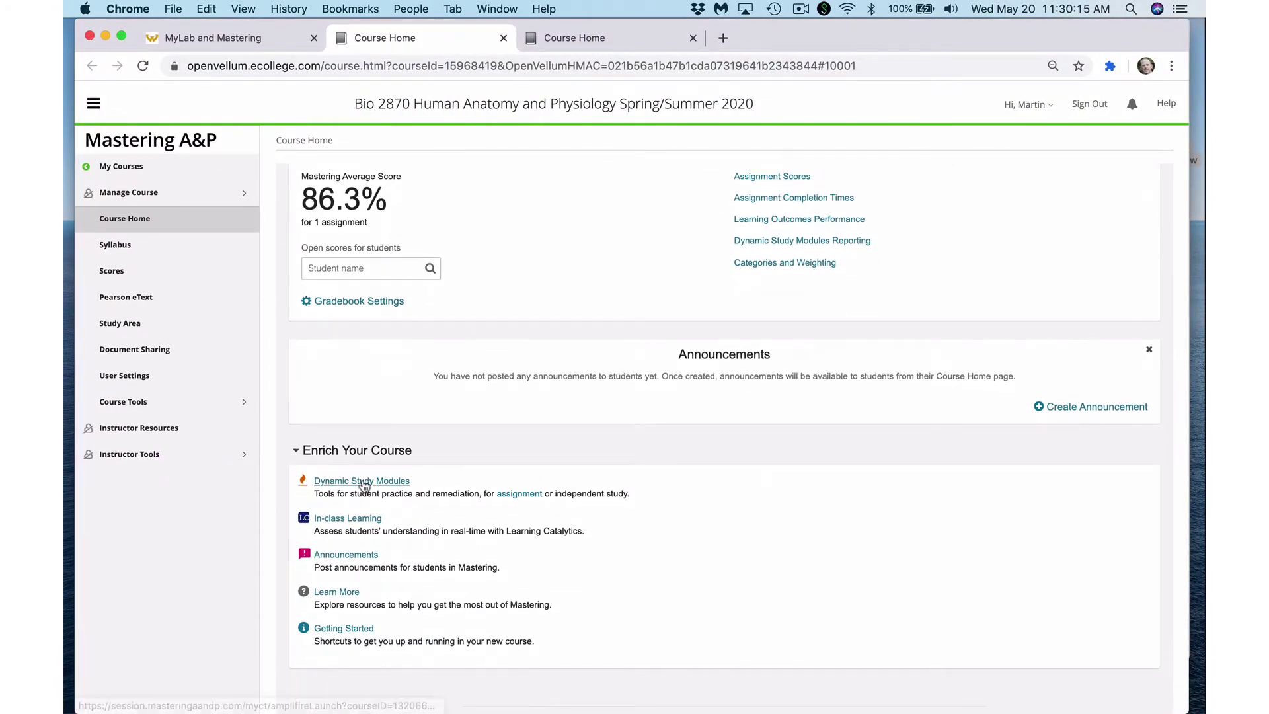
left_click(365, 482)
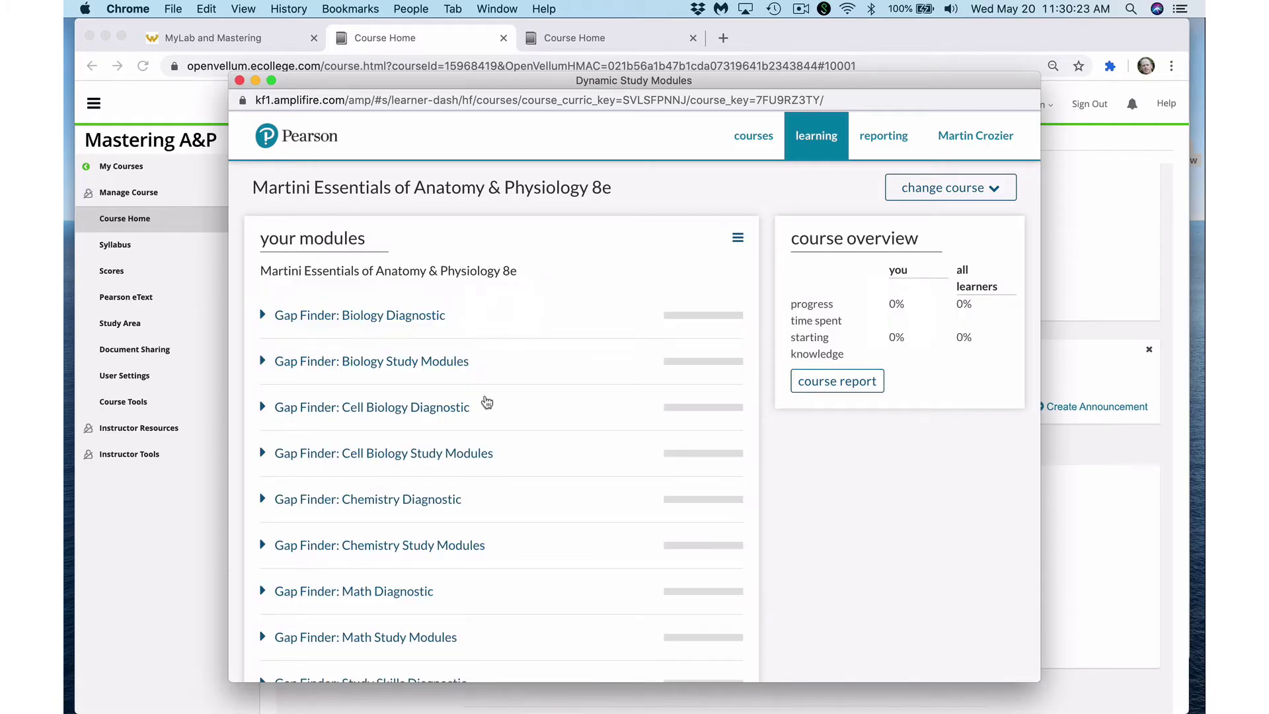
Move and enlarge the modules window, then scroll down to How DSM's work and Chapters 1–13.
left_click_drag(920, 88, 744, 35)
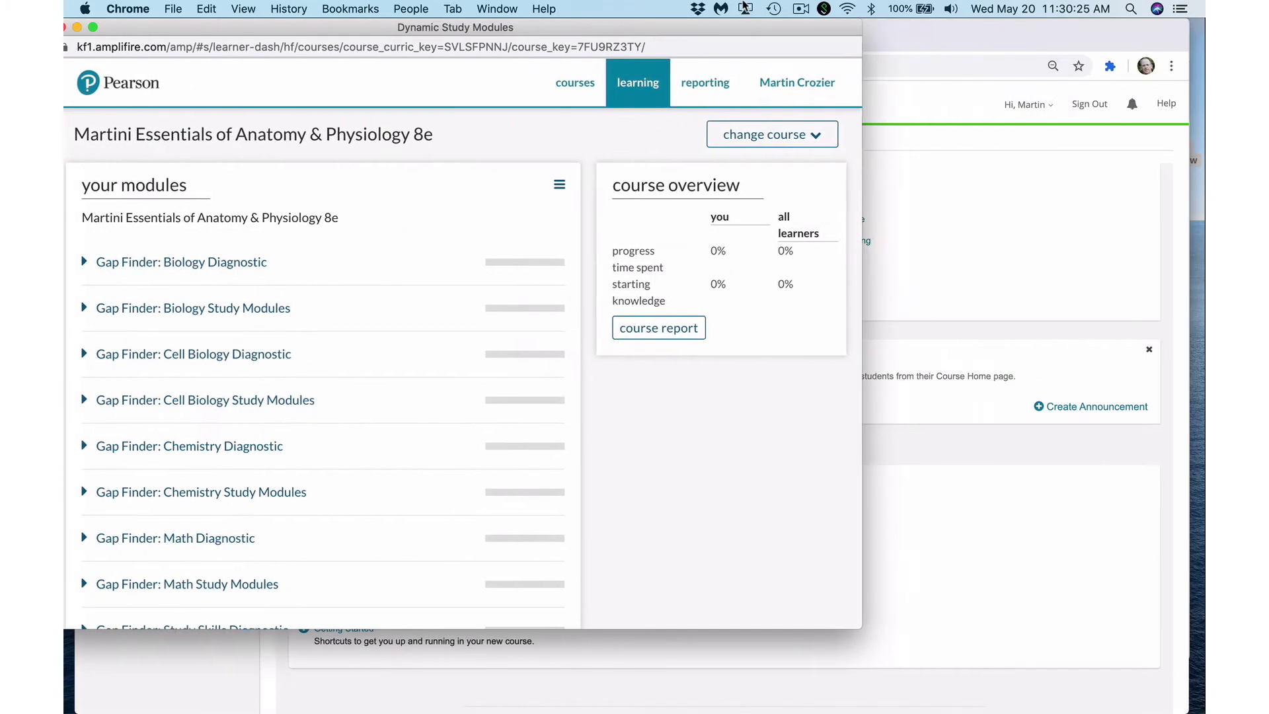
left_click_drag(858, 623, 1102, 707)
left_click_drag(695, 24, 731, 25)
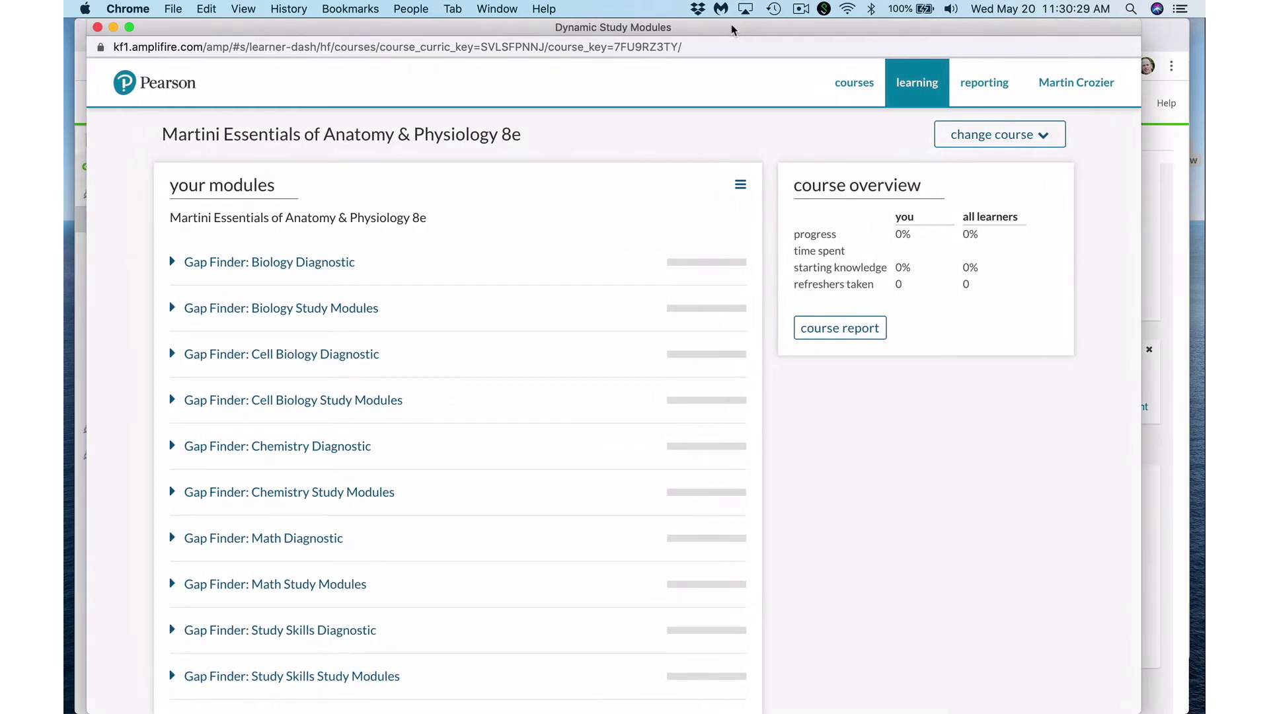
scroll(311, 381, "down", 5)
scroll(313, 382, "down", 1)
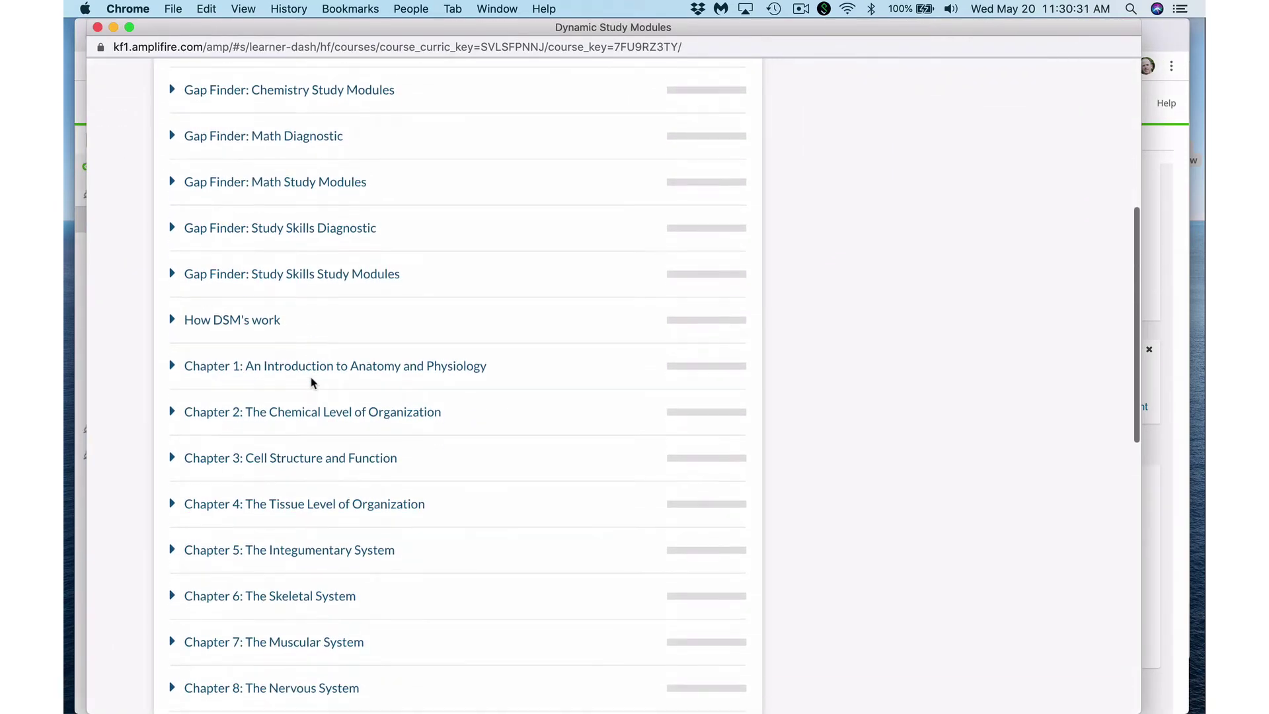
scroll(313, 382, "down", 5)
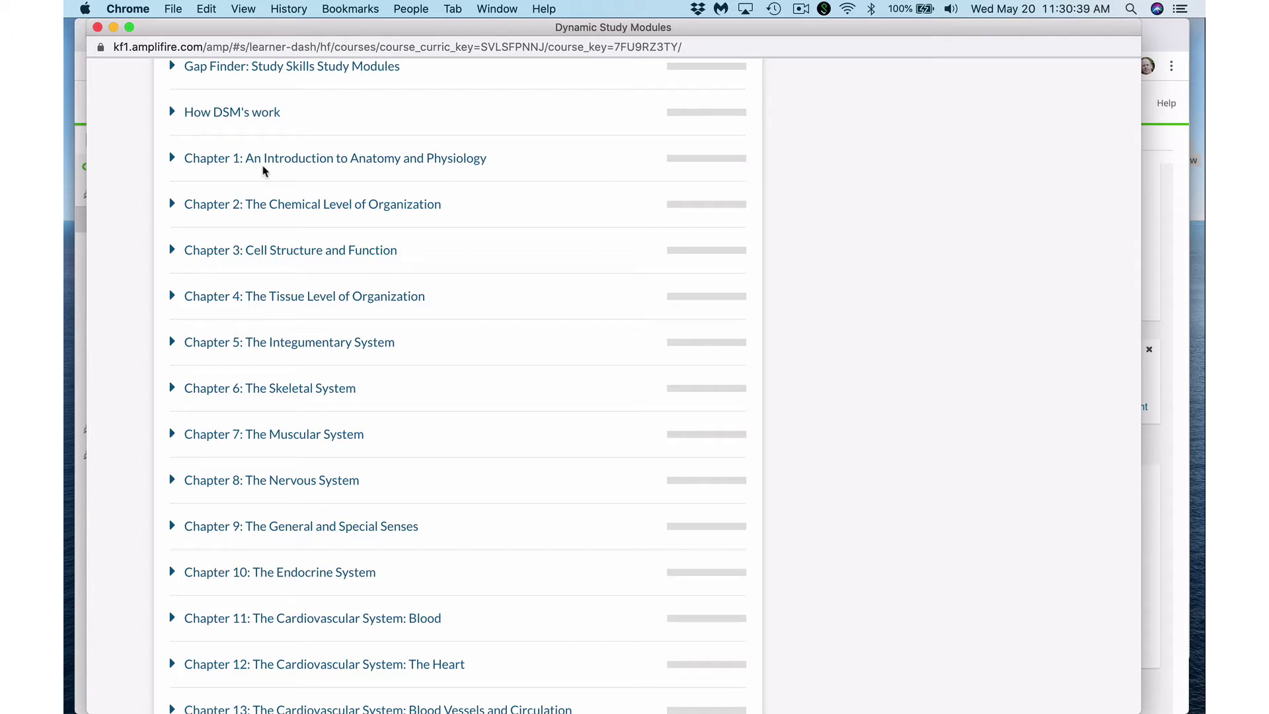
Expand Chapters 1, 2 and 4 to list their modules, including Sections 4.1–4.5 and 4.6–4.9.
left_click(173, 163)
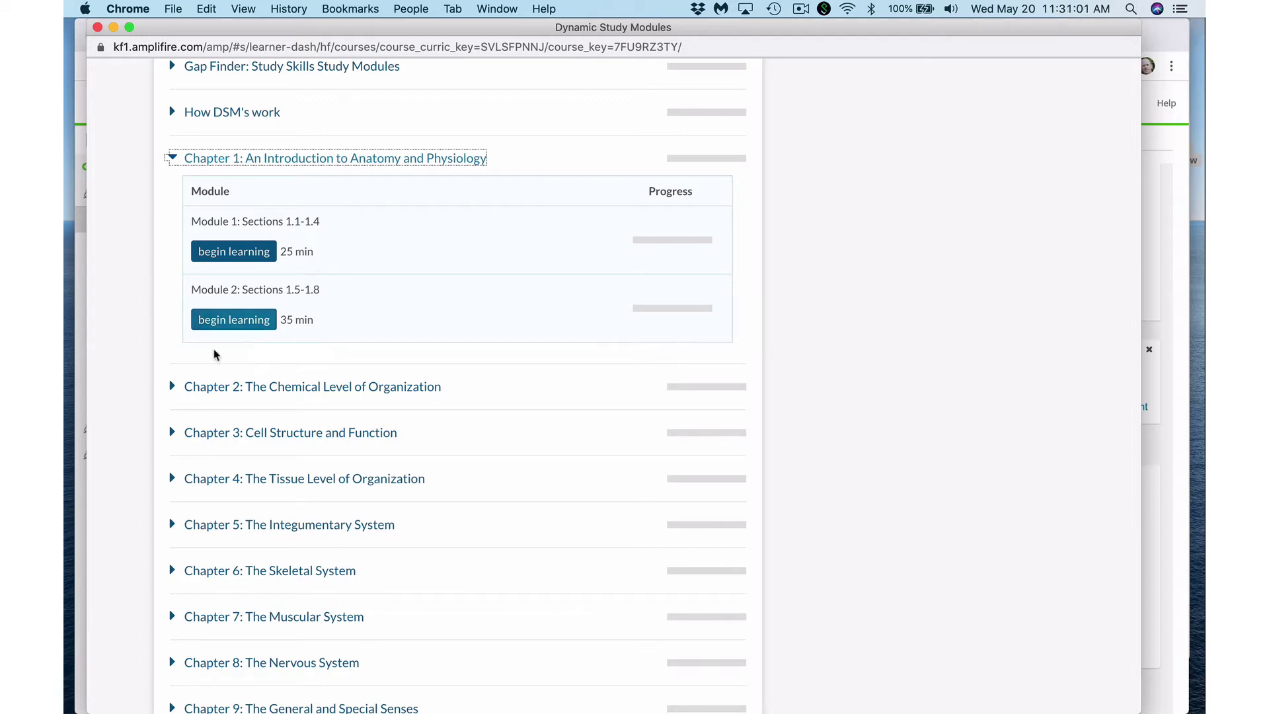
left_click(174, 389)
scroll(174, 396, "down", 5)
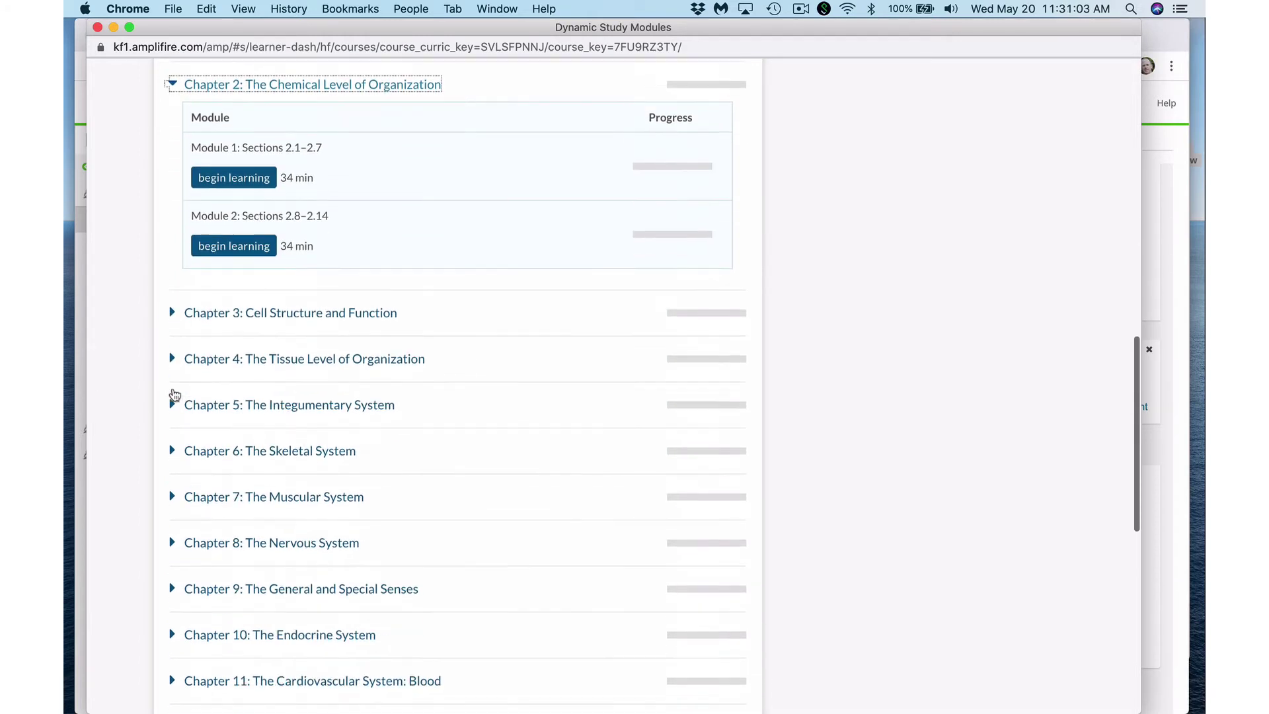
left_click(171, 322)
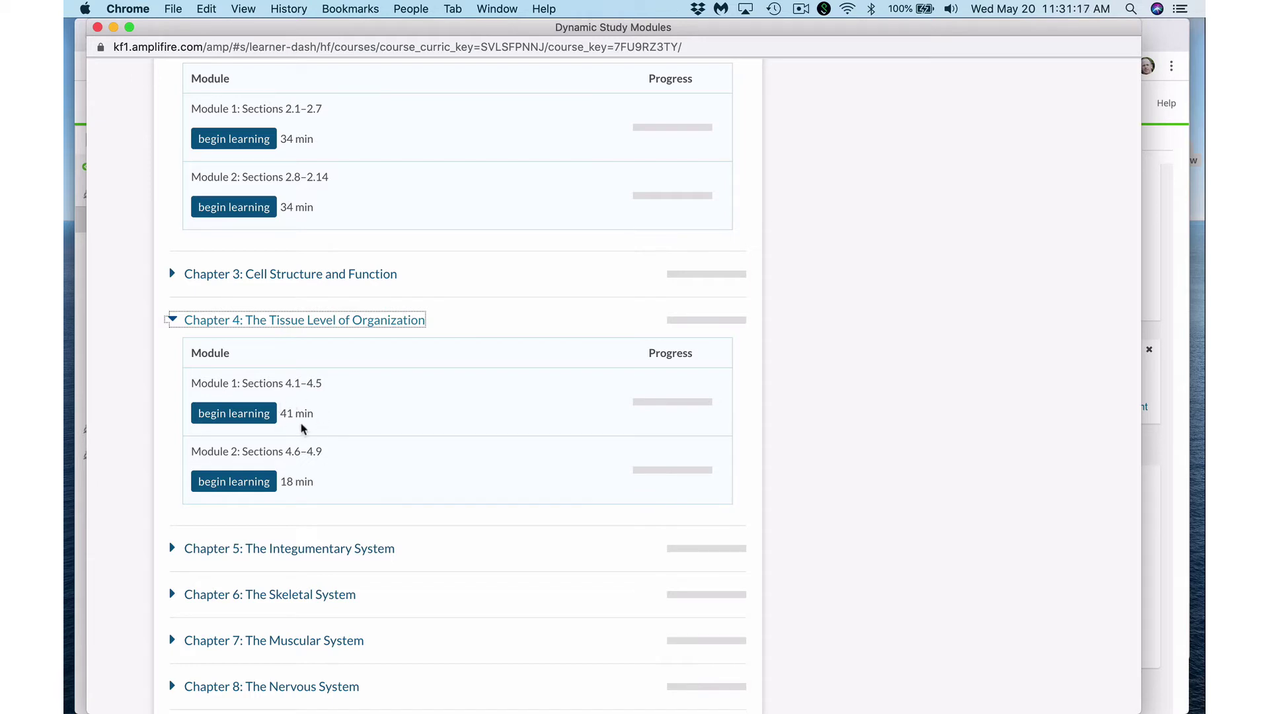
Begin learning Chapter 4 Module 1: Sections 4.1–4.5 to get the loose connective tissue question.
left_click(248, 420)
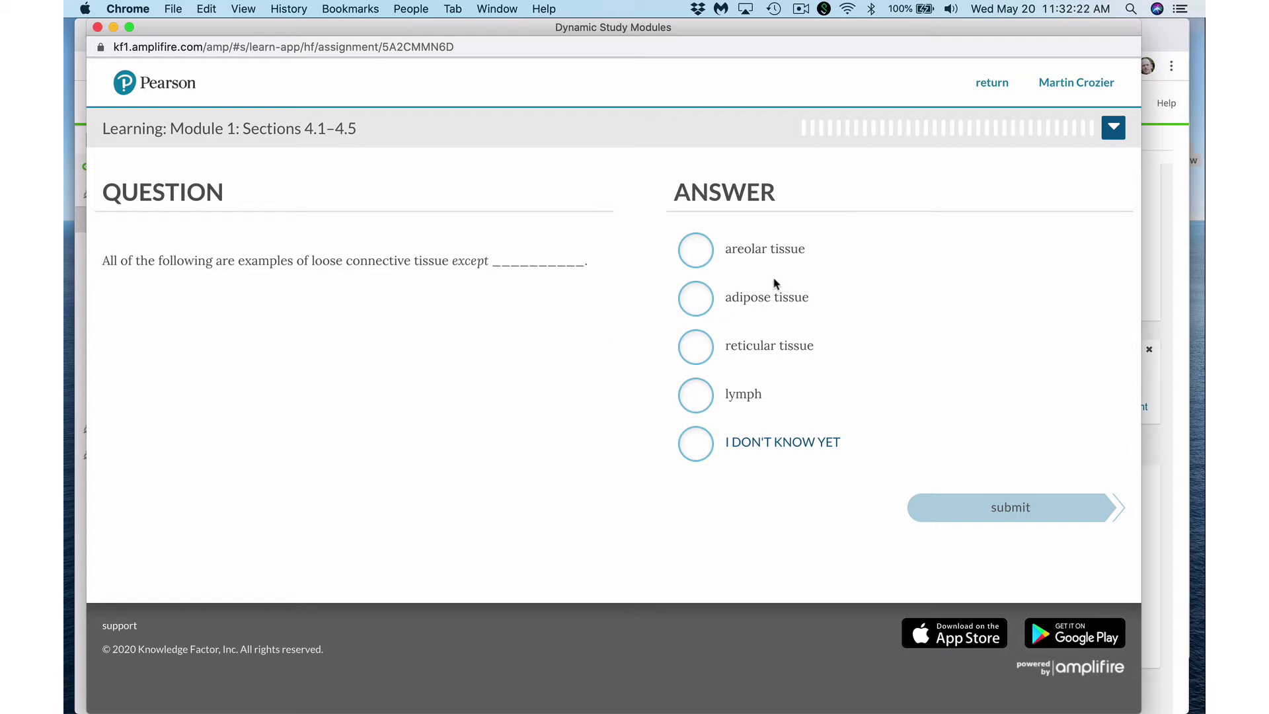
Try the sure/unsure marking on the choices, then submit areolar tissue marked unsure.
left_click(696, 252)
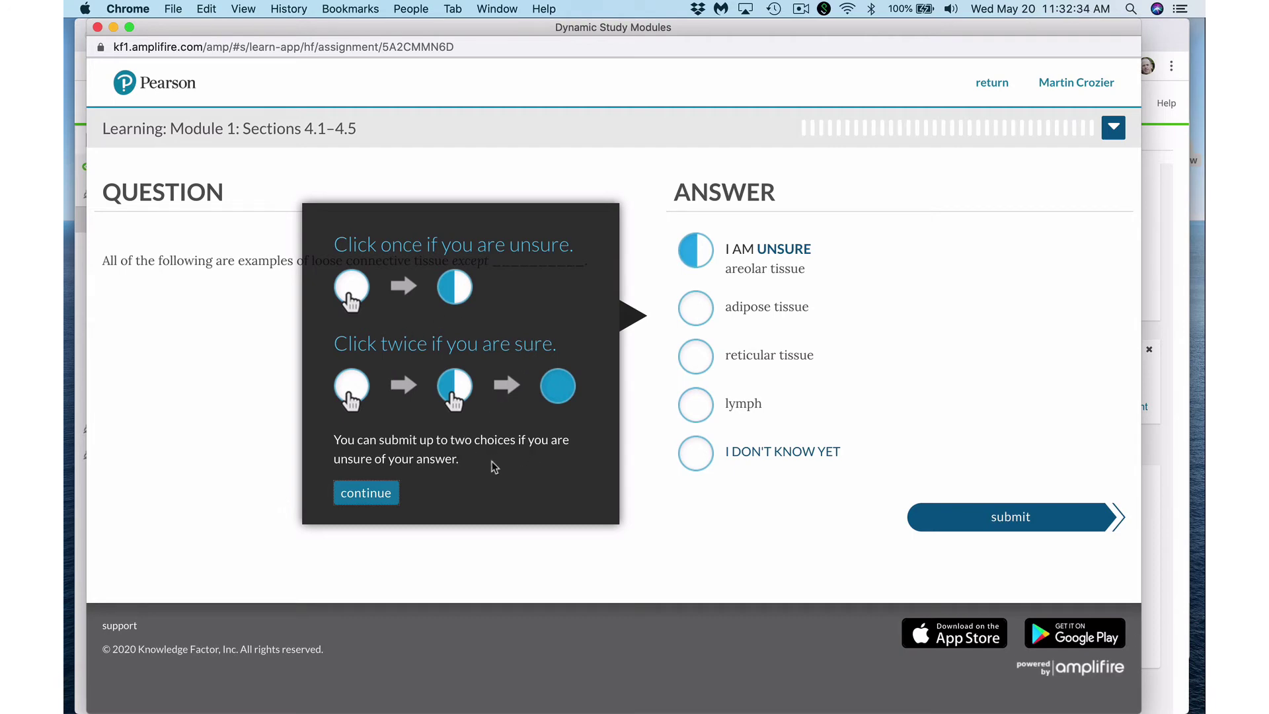
left_click(389, 498)
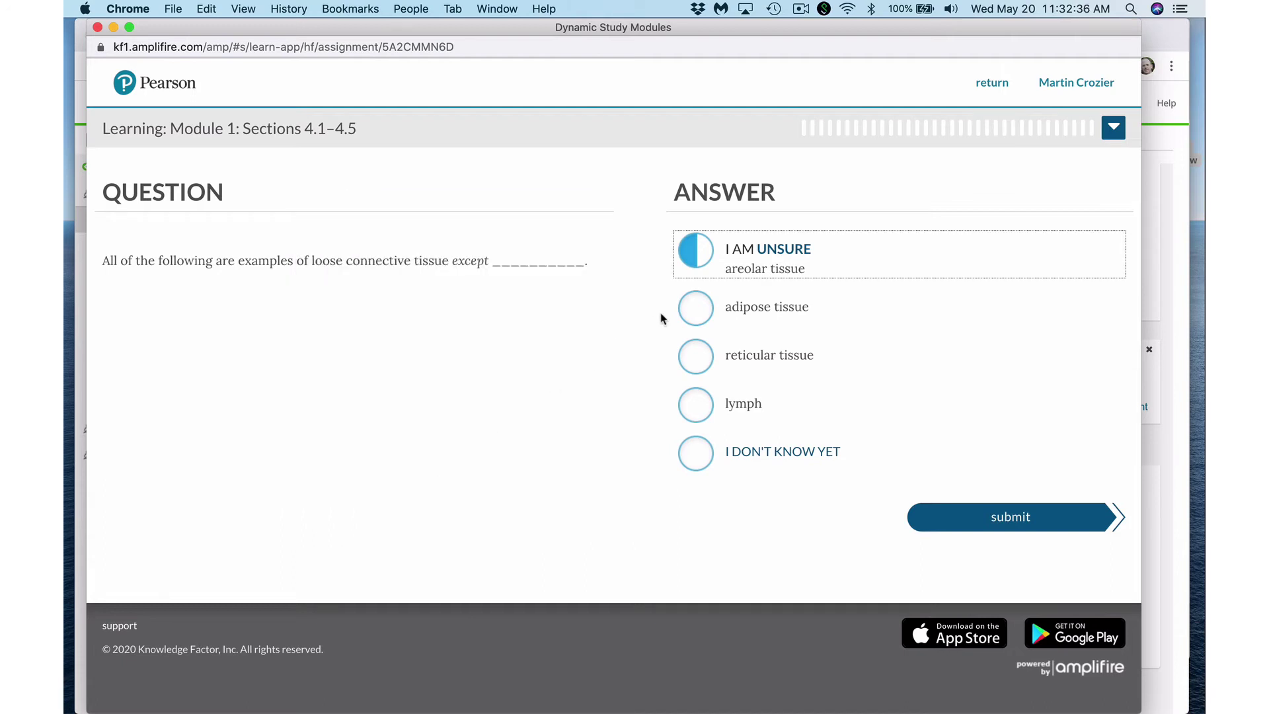
left_click(697, 364)
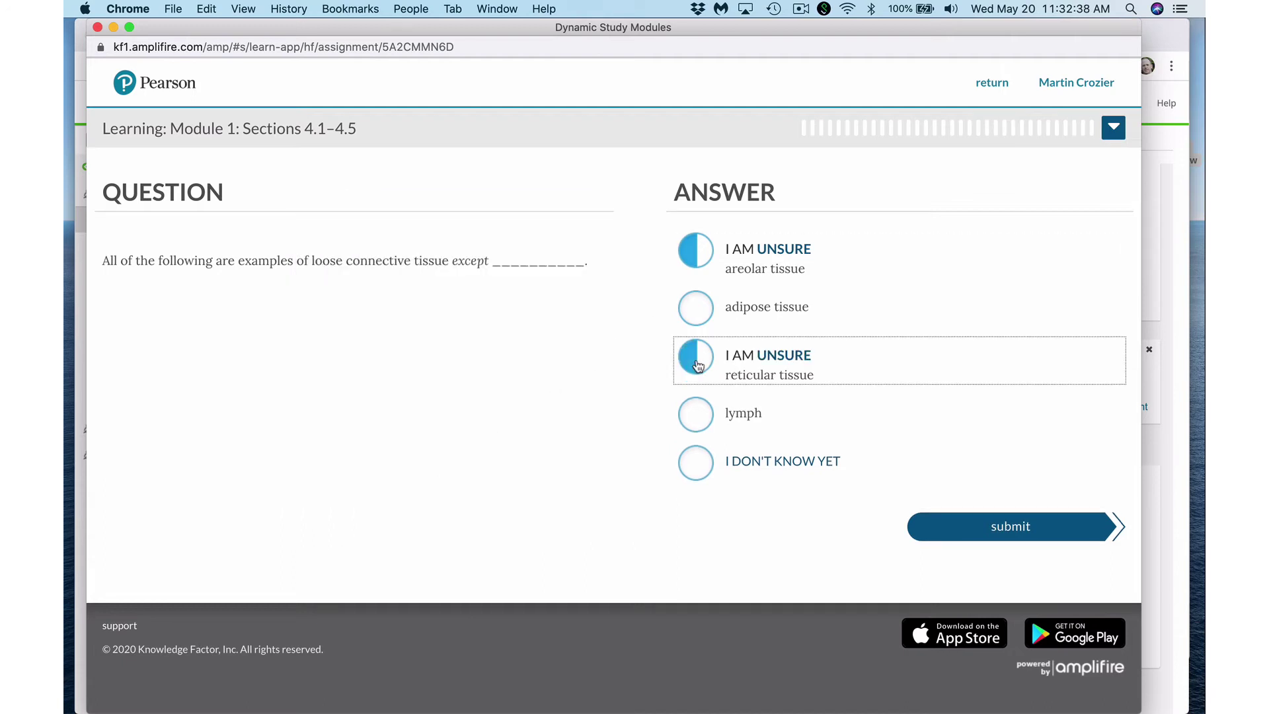
left_click(709, 257)
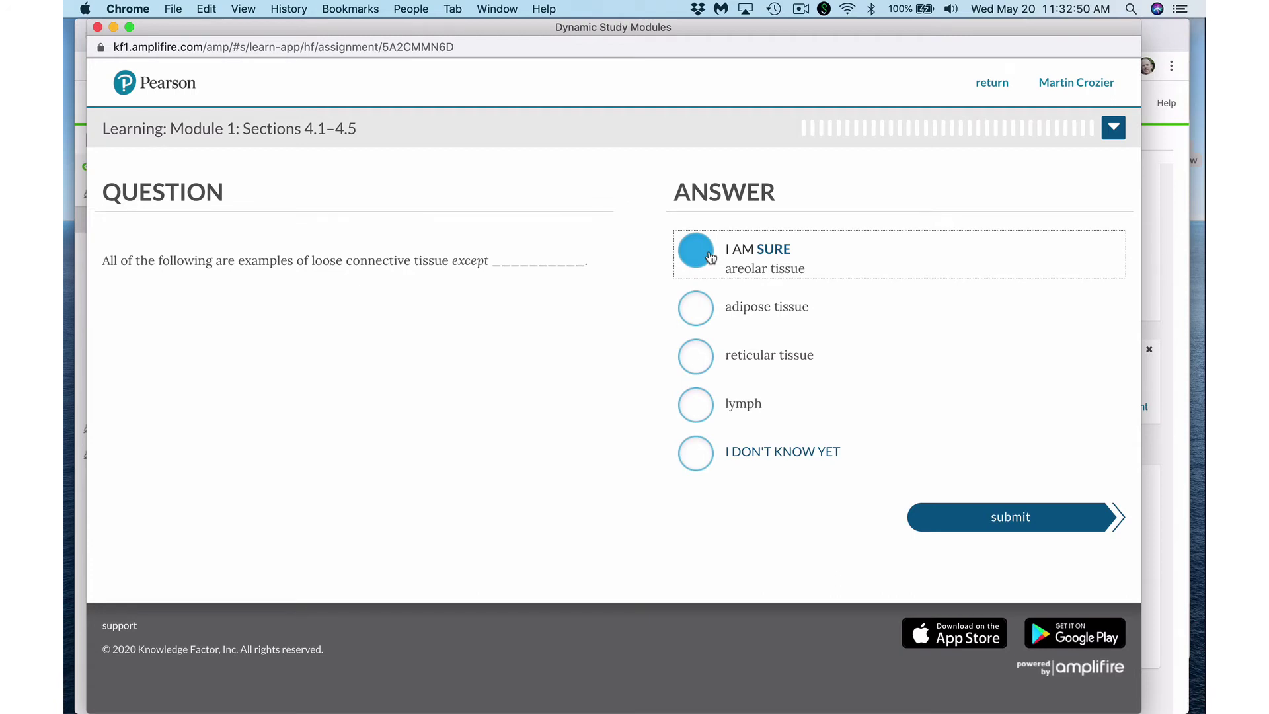
left_click(701, 267)
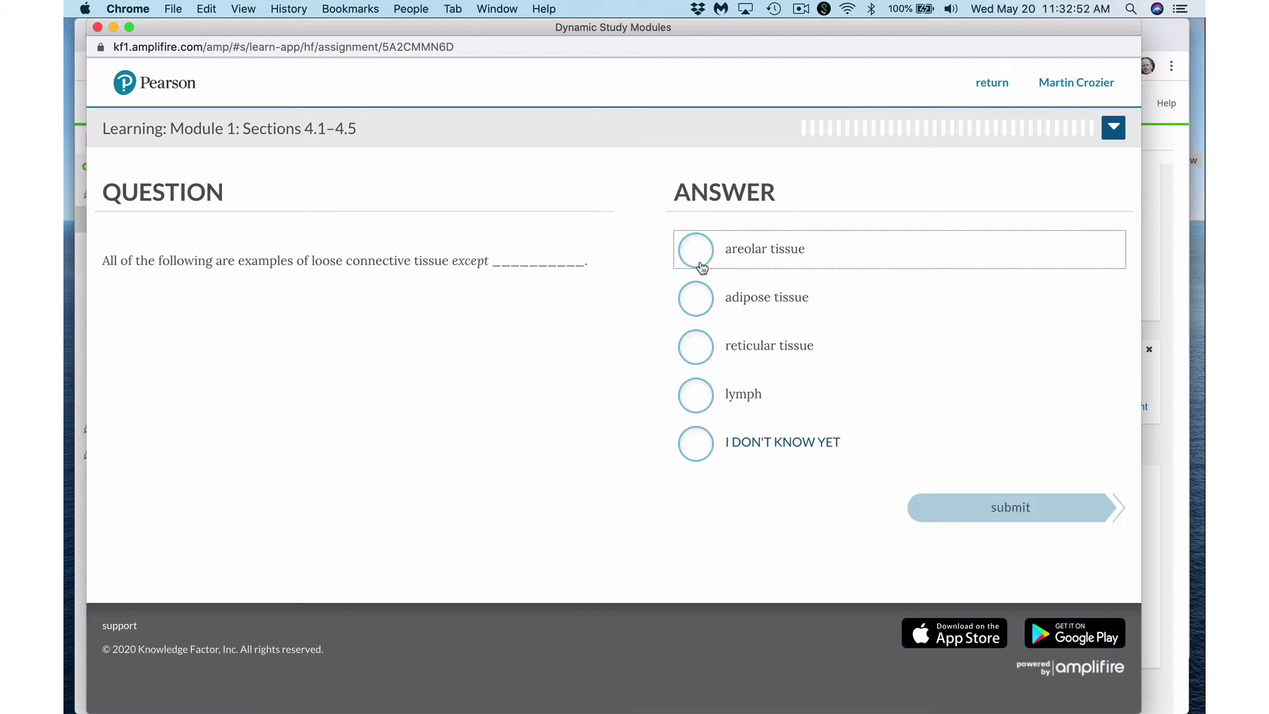
left_click(702, 267)
left_click(1014, 520)
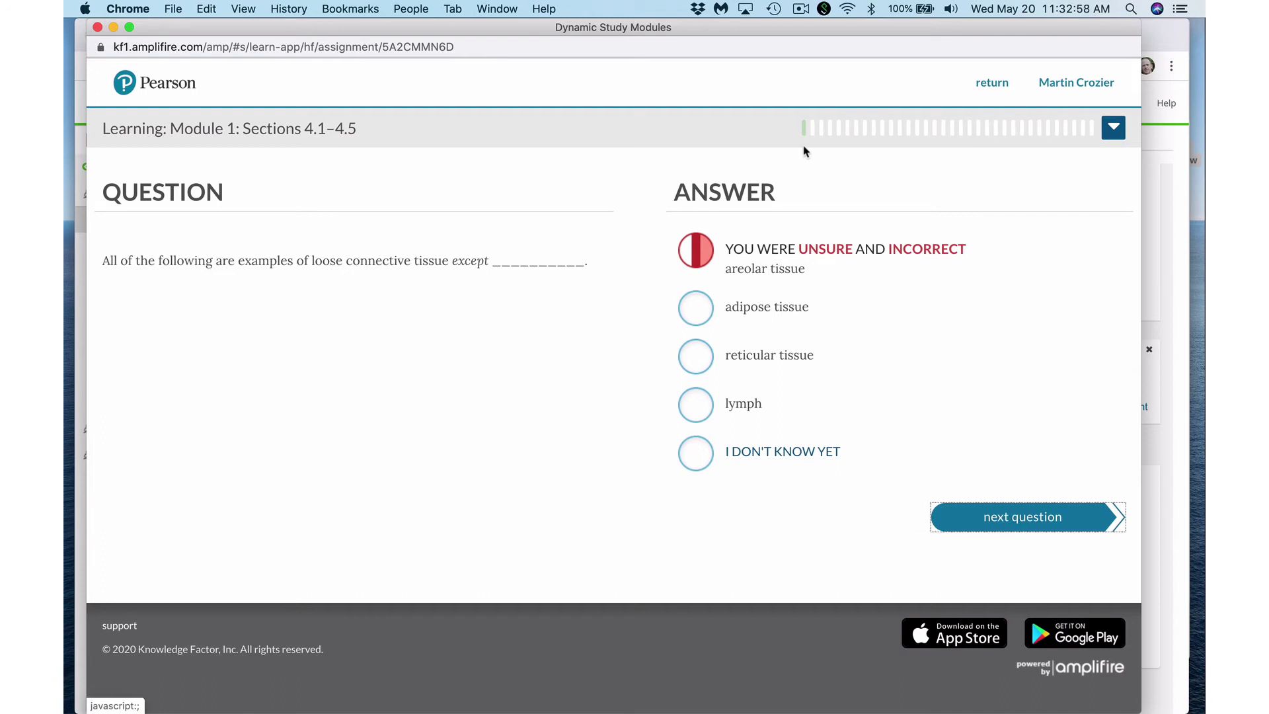
Expand the stats panel to show time estimate, 40% accuracy and 33 of 34 unseen questions.
left_click(1113, 132)
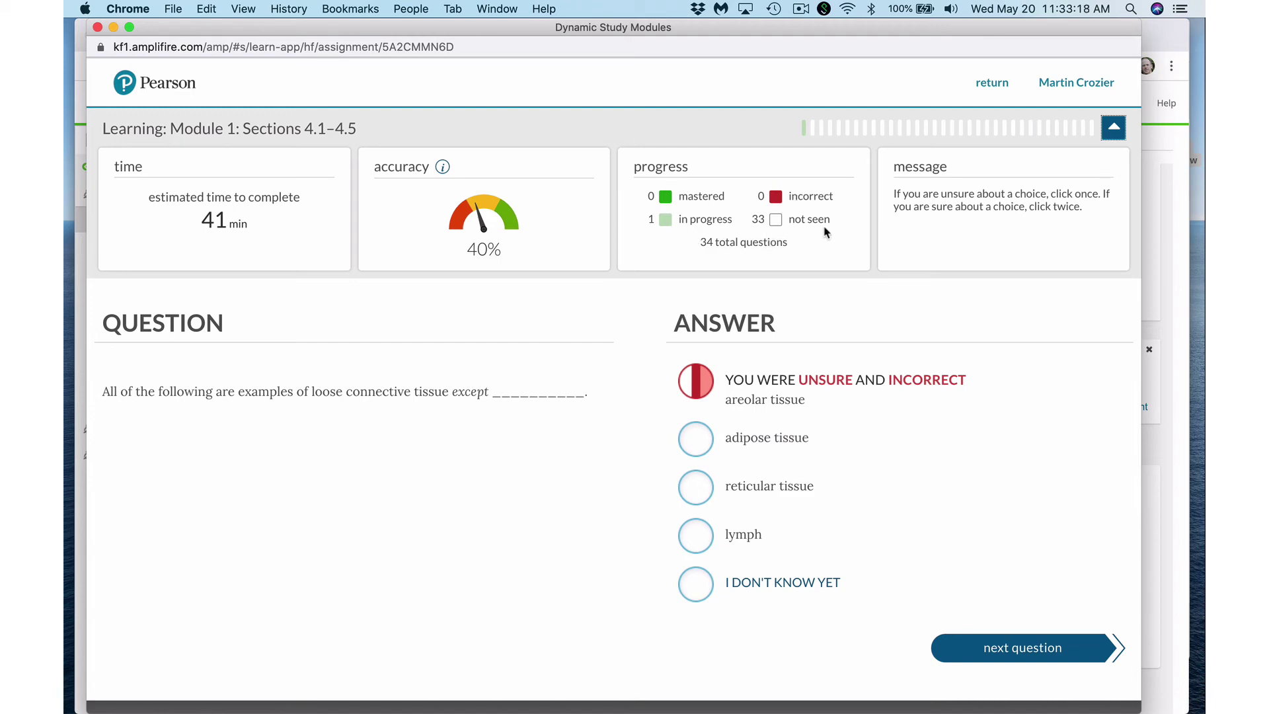
On the next question, submit 'All of the listed responses are correct' as sure and close the congratulations message.
left_click(986, 653)
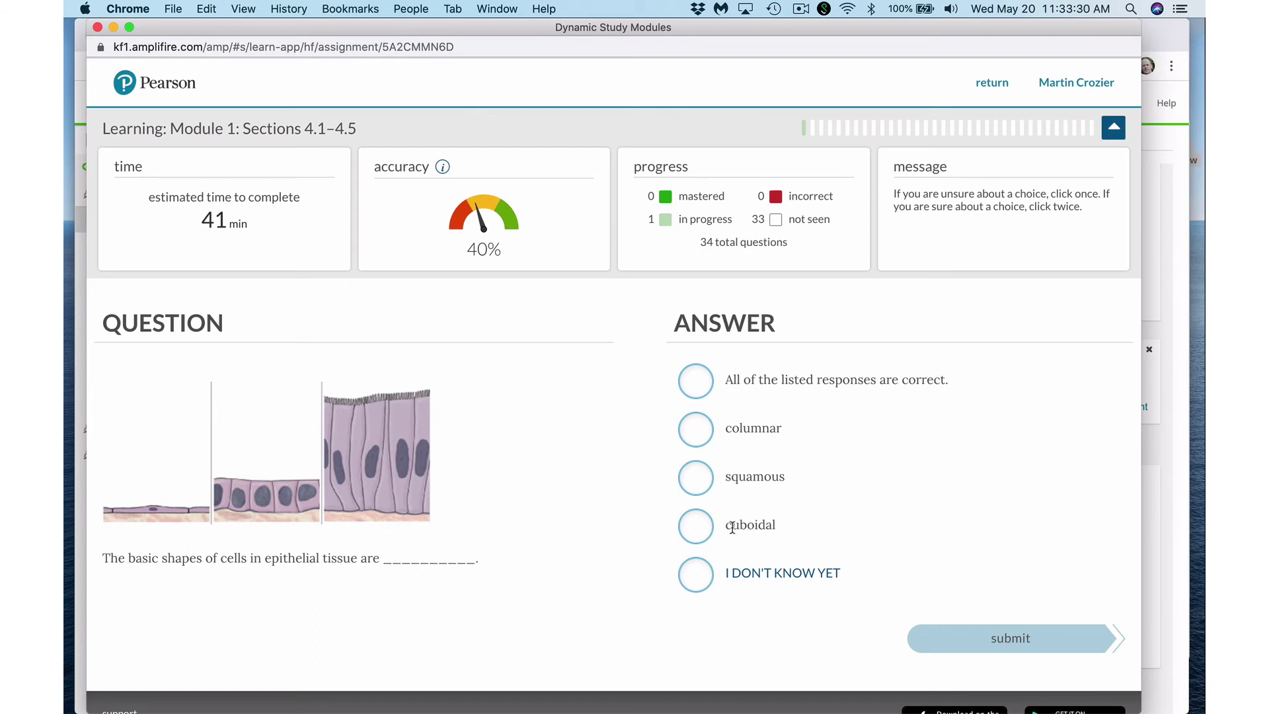
double_click(696, 388)
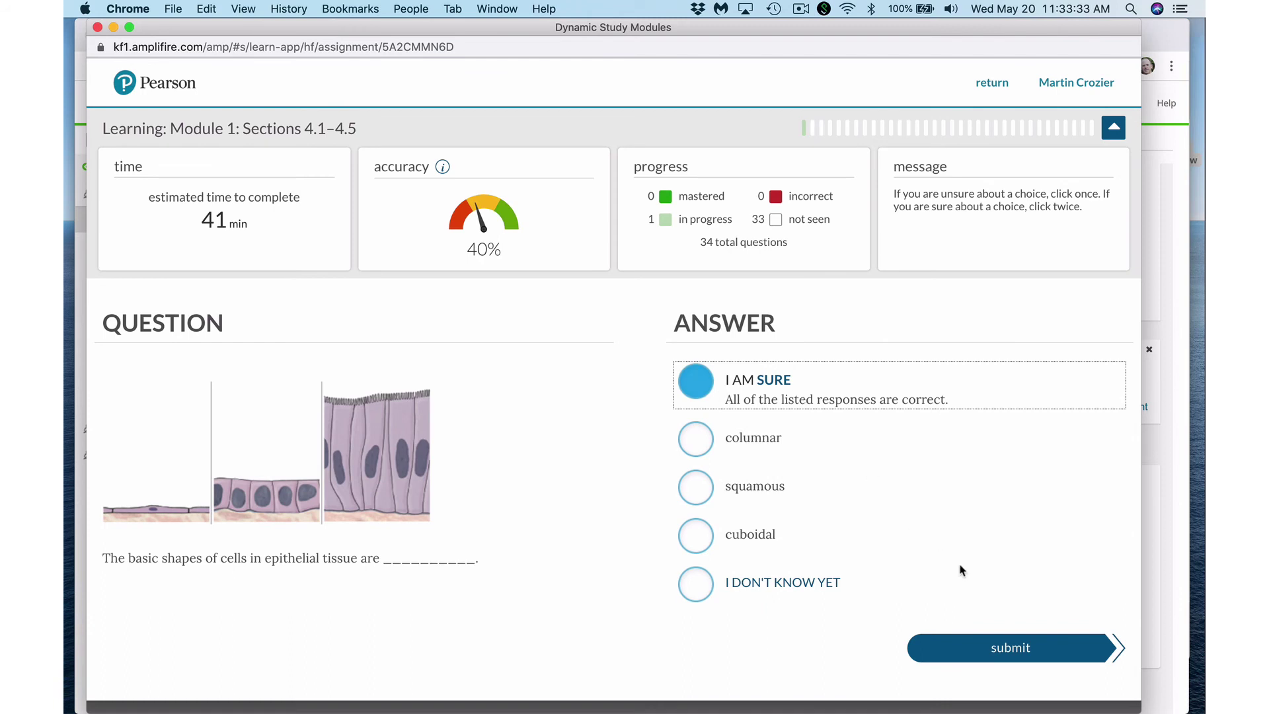
left_click(993, 646)
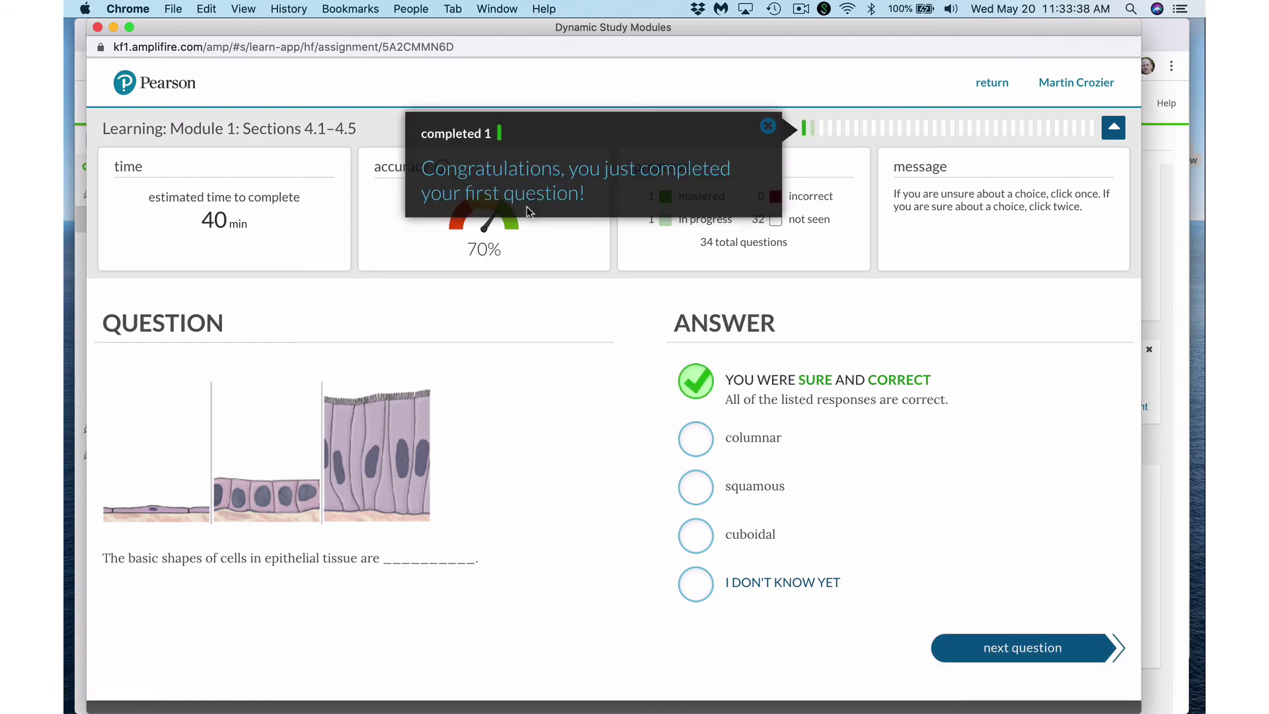
left_click(767, 125)
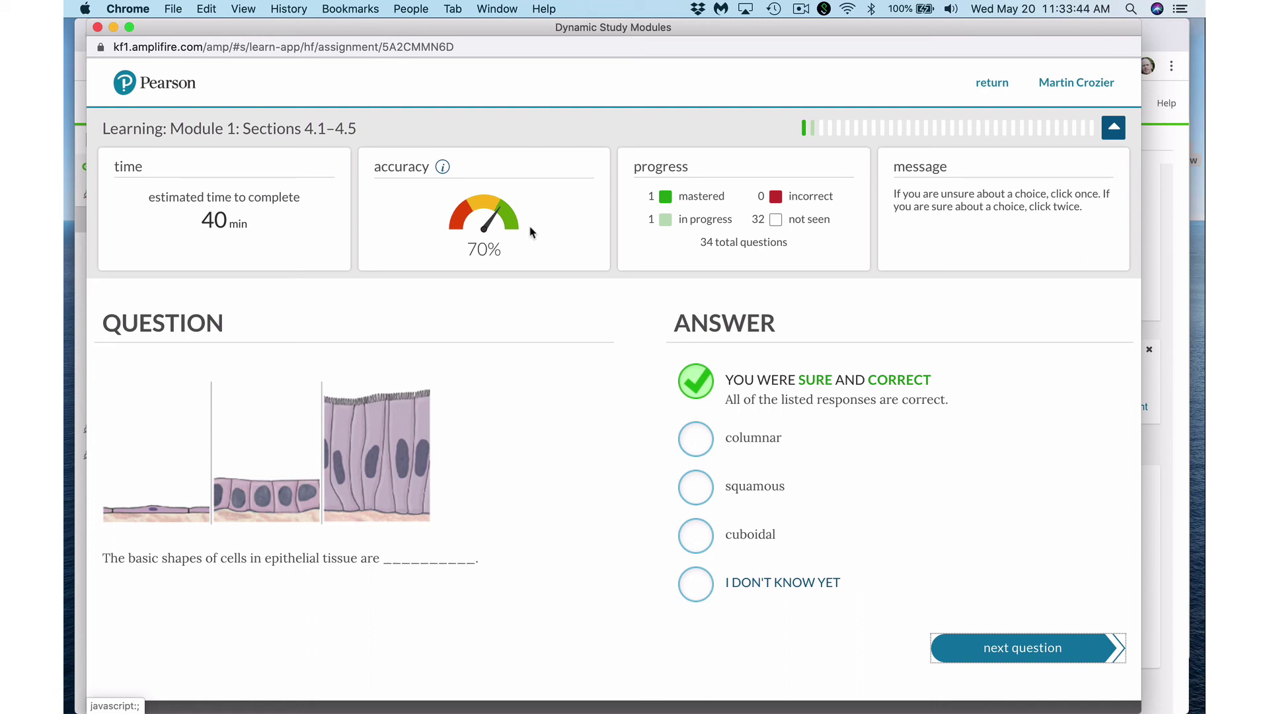
On the next question, submit Four as a sure answer for the number of basic tissue types.
left_click(1079, 660)
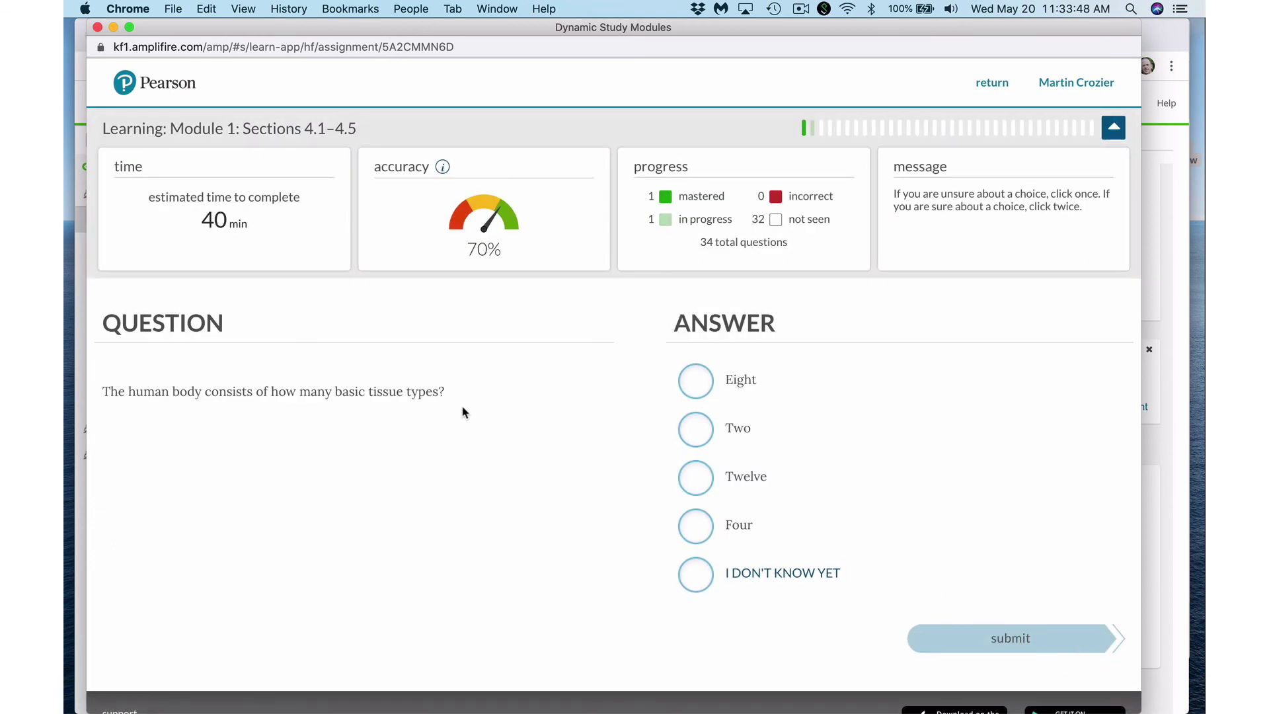
double_click(697, 535)
left_click(1014, 653)
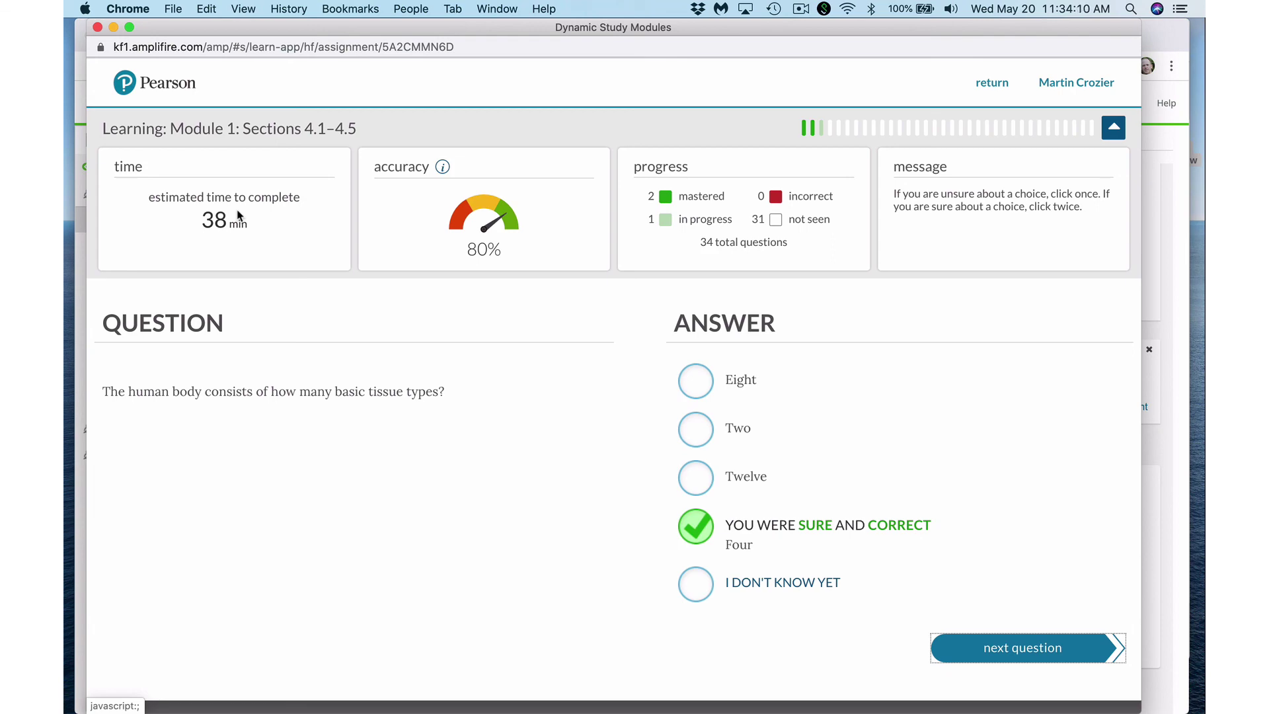
Switch via Mission Control to the Preview window 'Dynamic Study Modules student view'.
key("ctrl+Up")
left_click(836, 546)
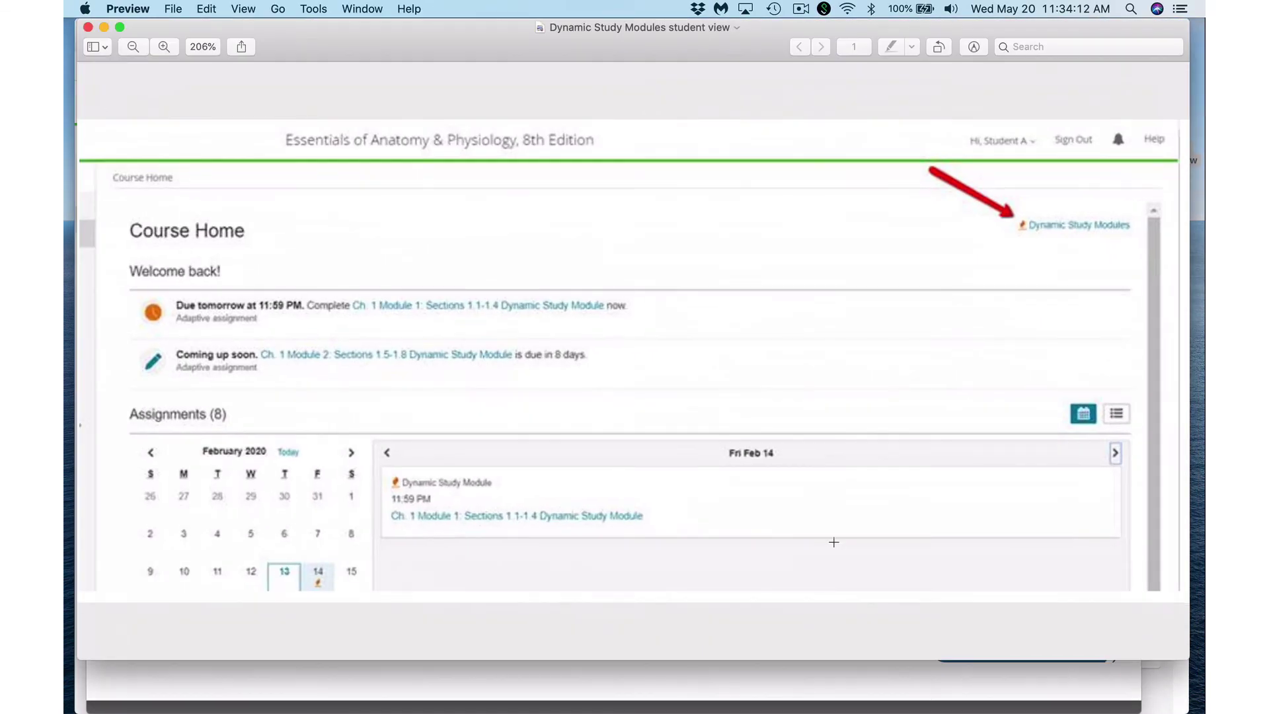